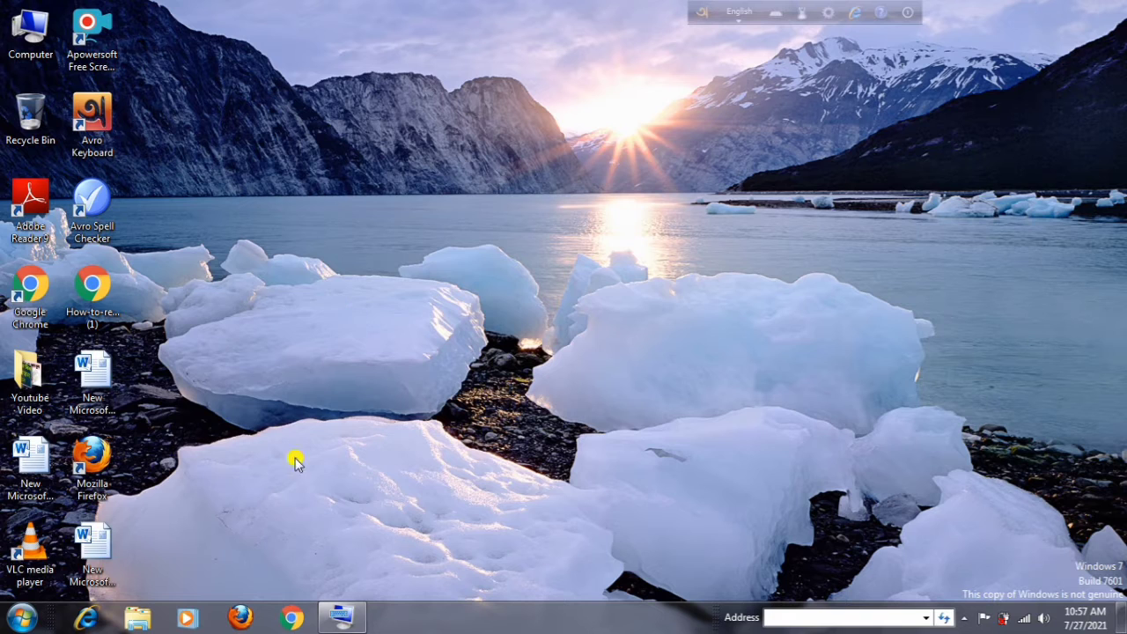
click(291, 617)
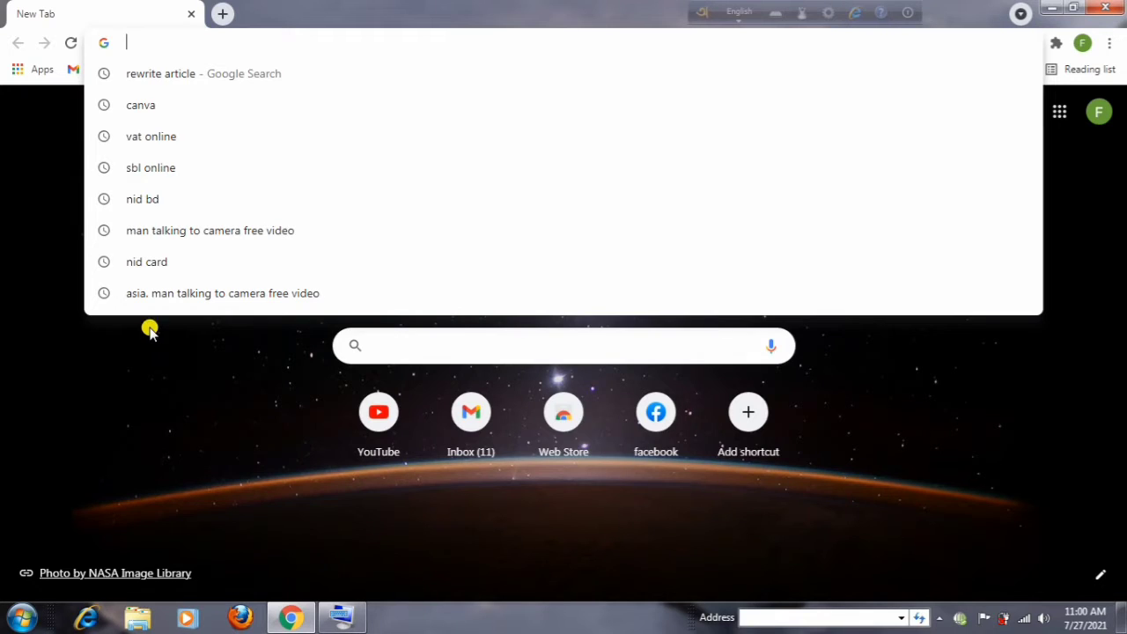
click(151, 329)
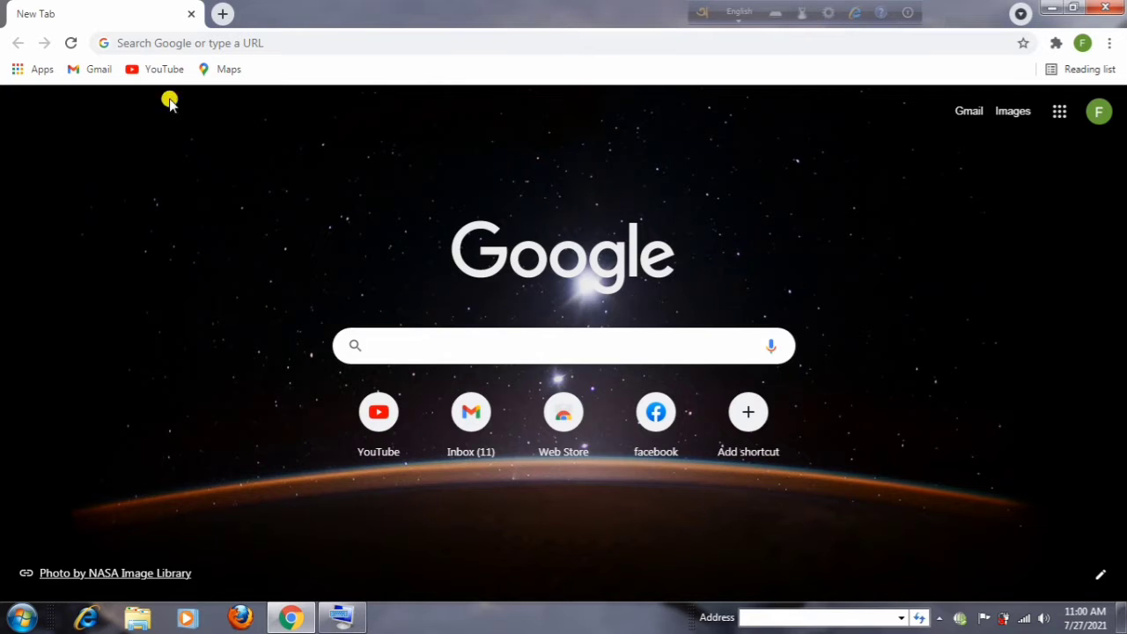
click(179, 41)
right_click(181, 43)
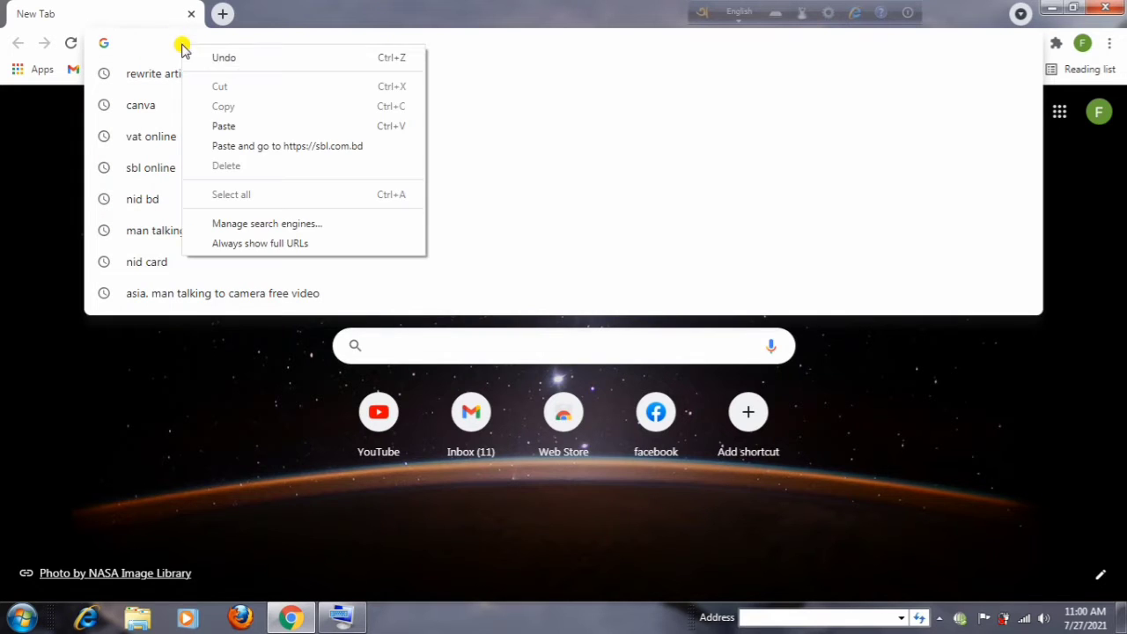
click(220, 124)
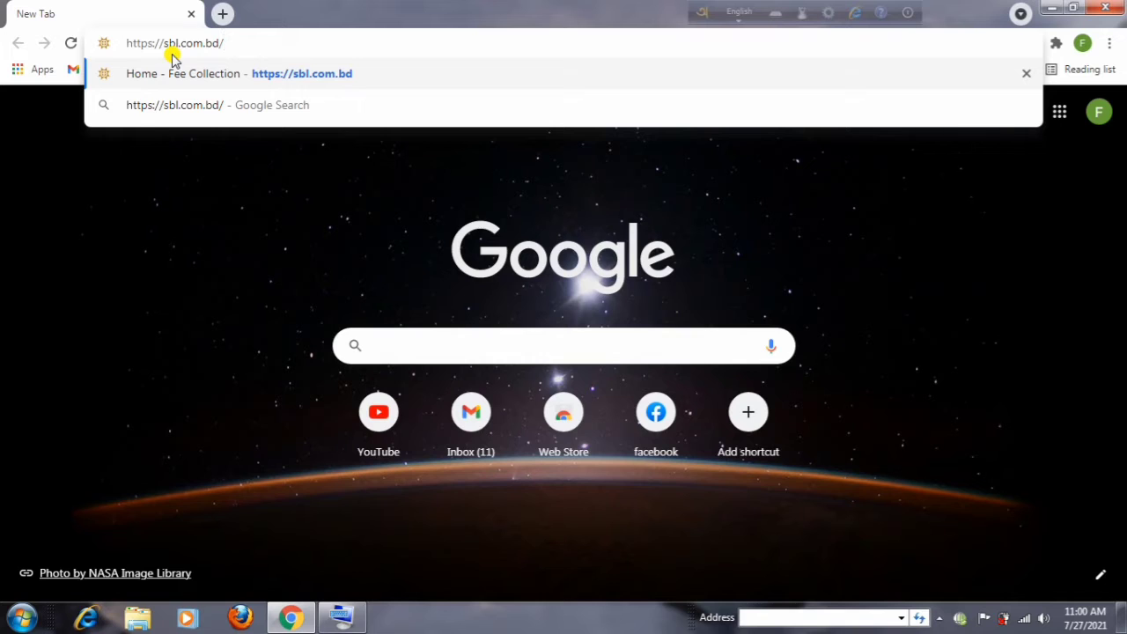
click(222, 74)
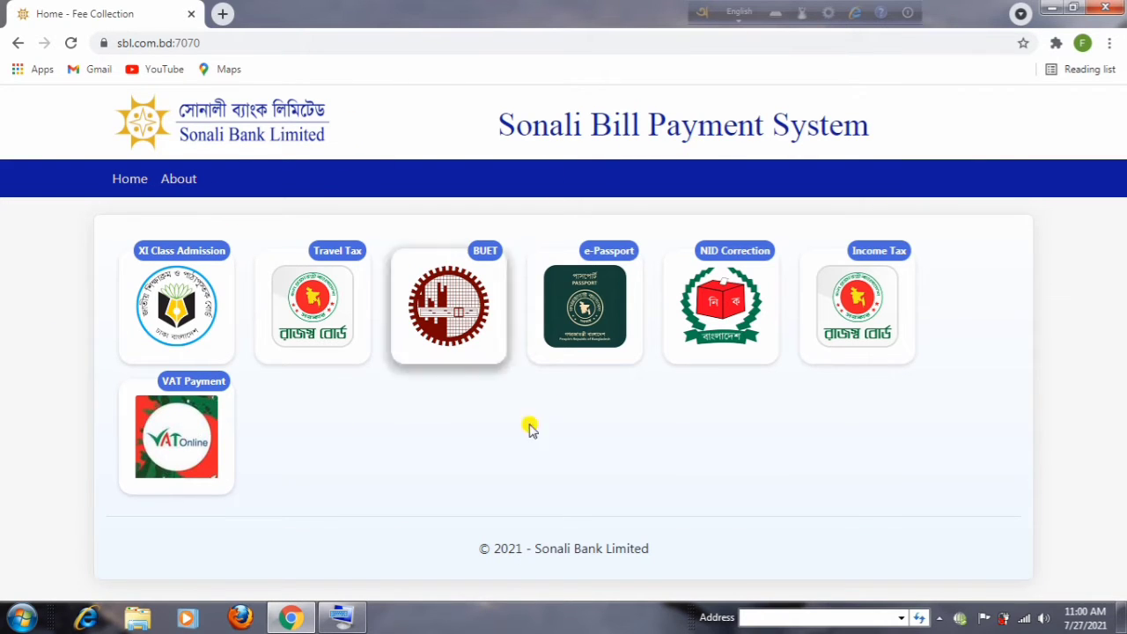
- Open the VAT Payment service and look up the taxpayer's details with the business's BIN
click(177, 451)
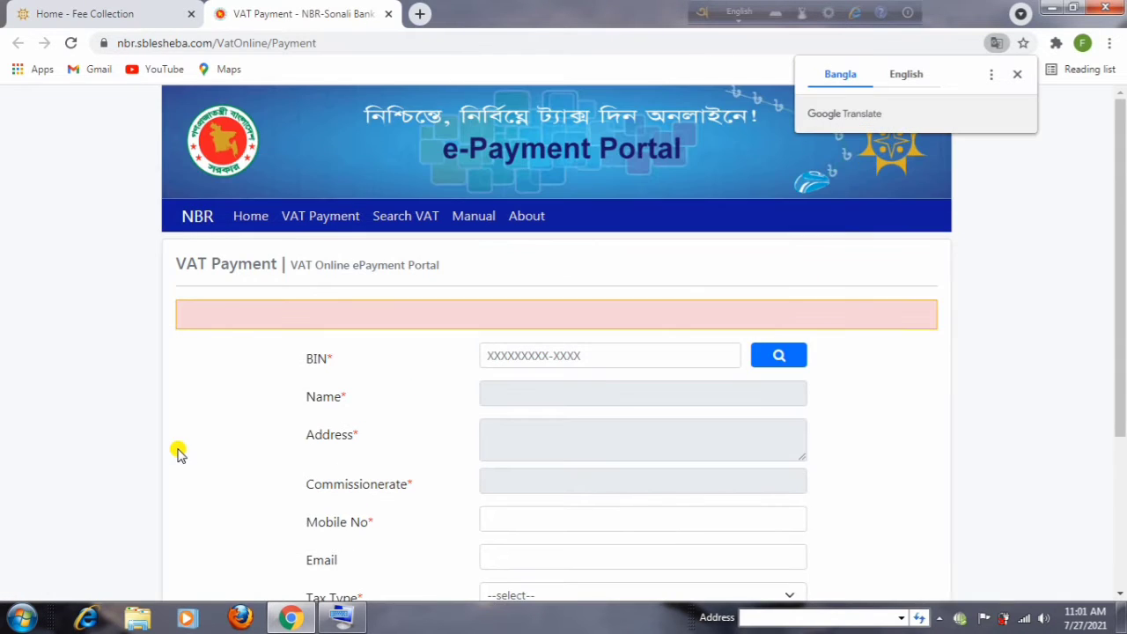
scroll(431, 434, down, 3)
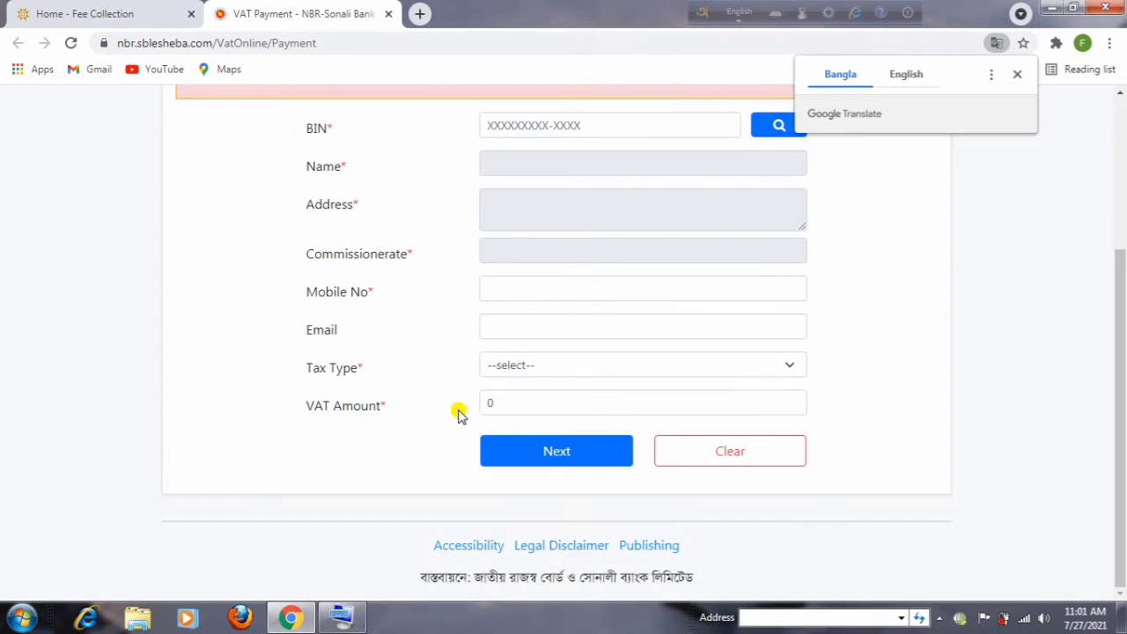
scroll(458, 414, up, 3)
scroll(464, 423, down, 2)
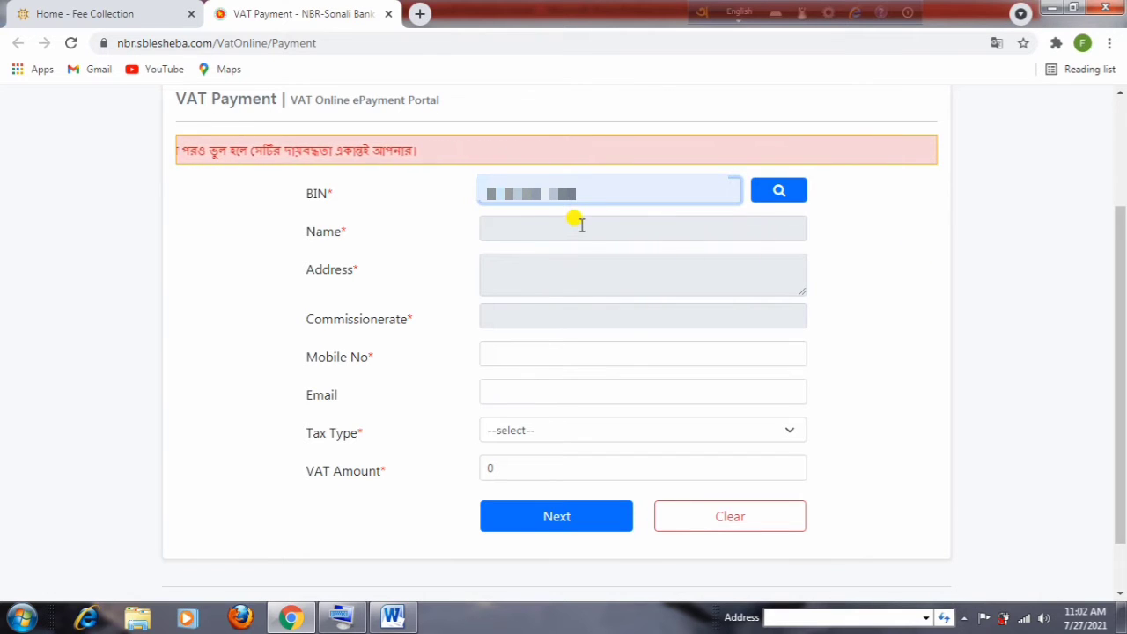
click(779, 191)
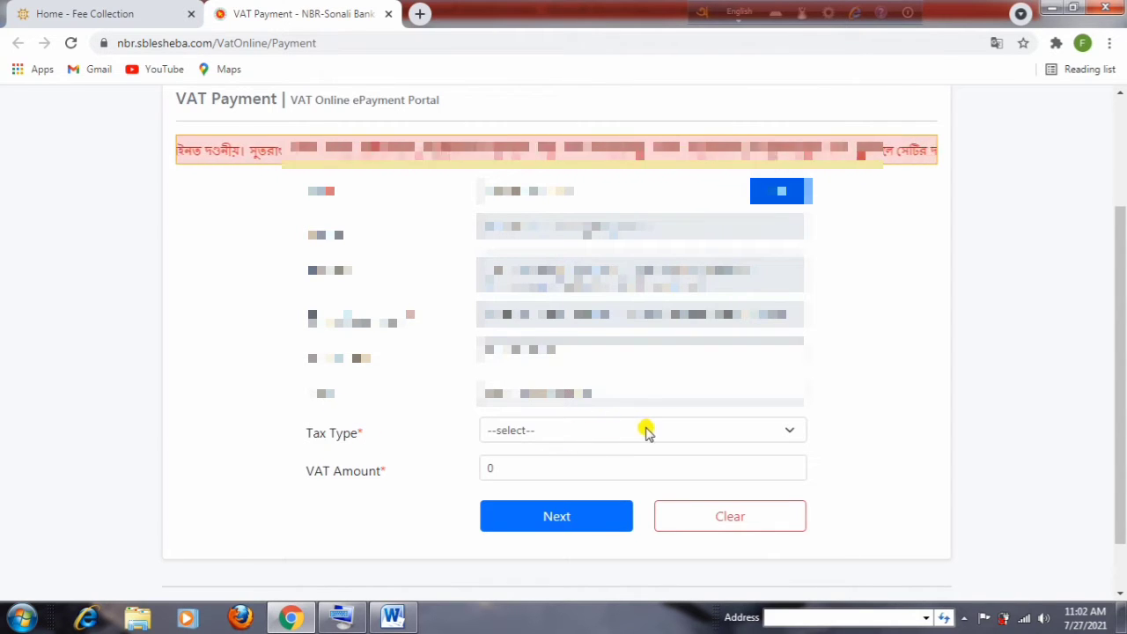
- Set the tax type to Excise Duty (0601) and the tax period to July 2021
click(795, 429)
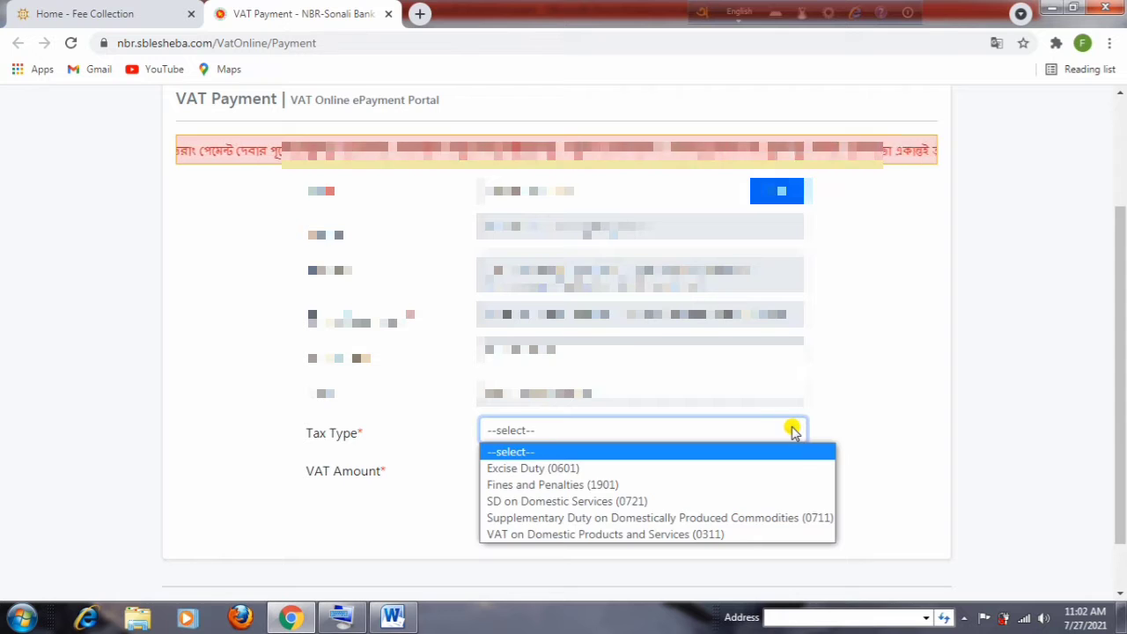
click(588, 470)
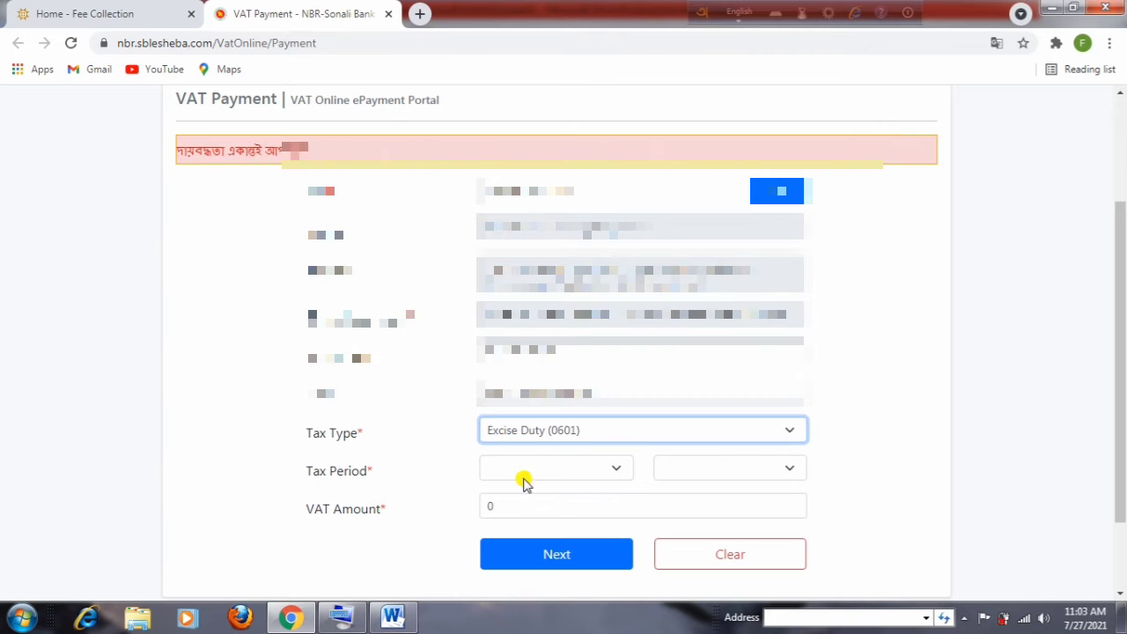
click(621, 473)
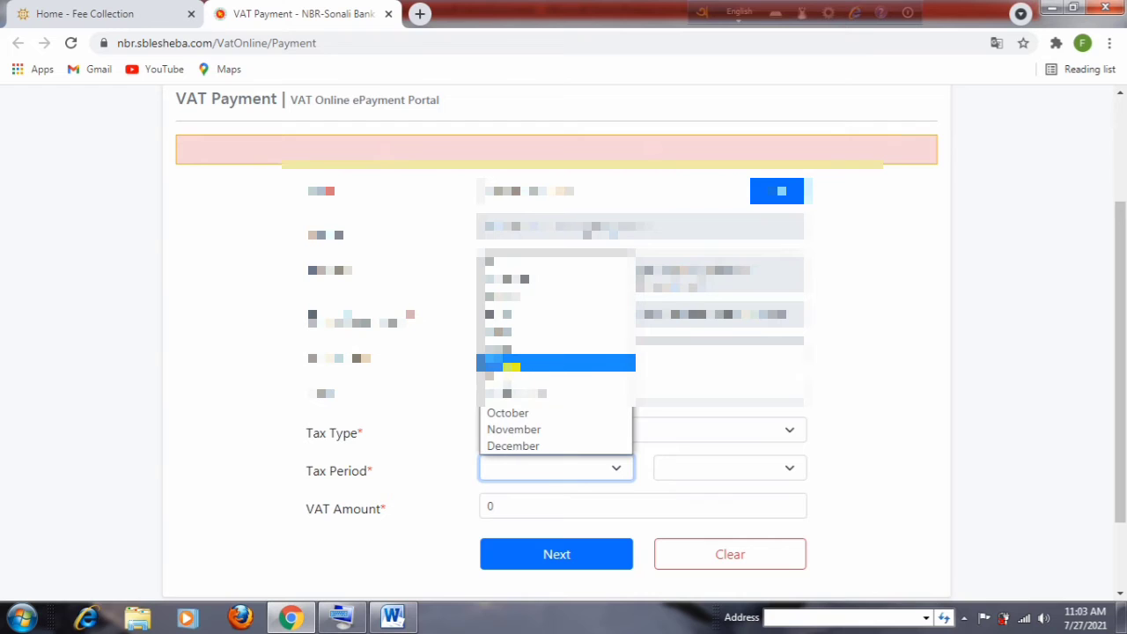
click(511, 364)
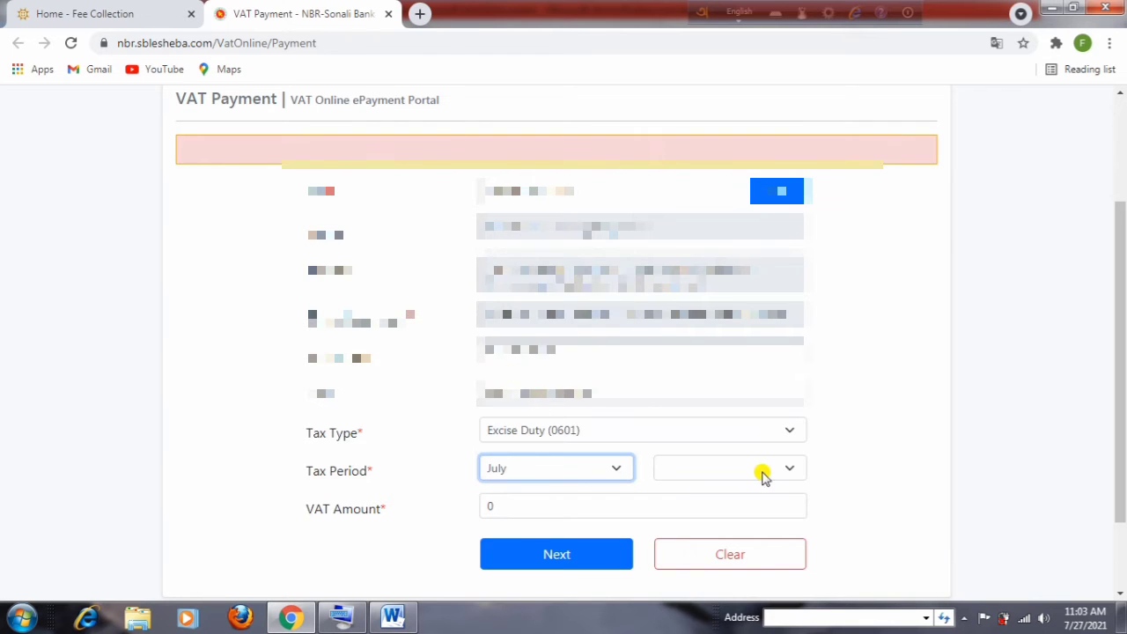
click(790, 471)
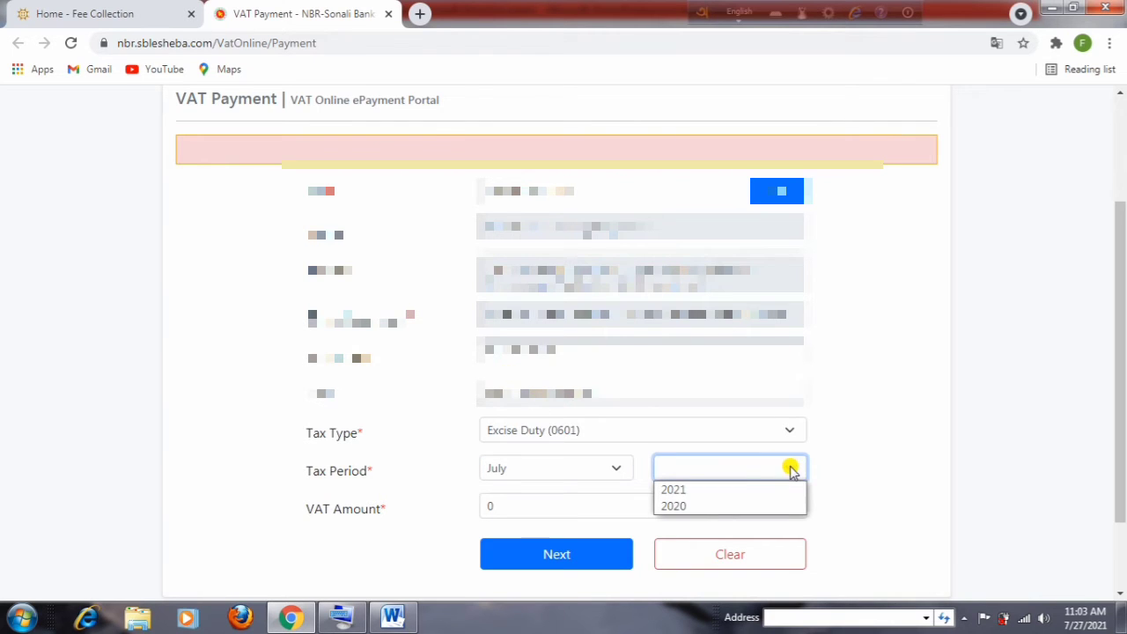
click(705, 490)
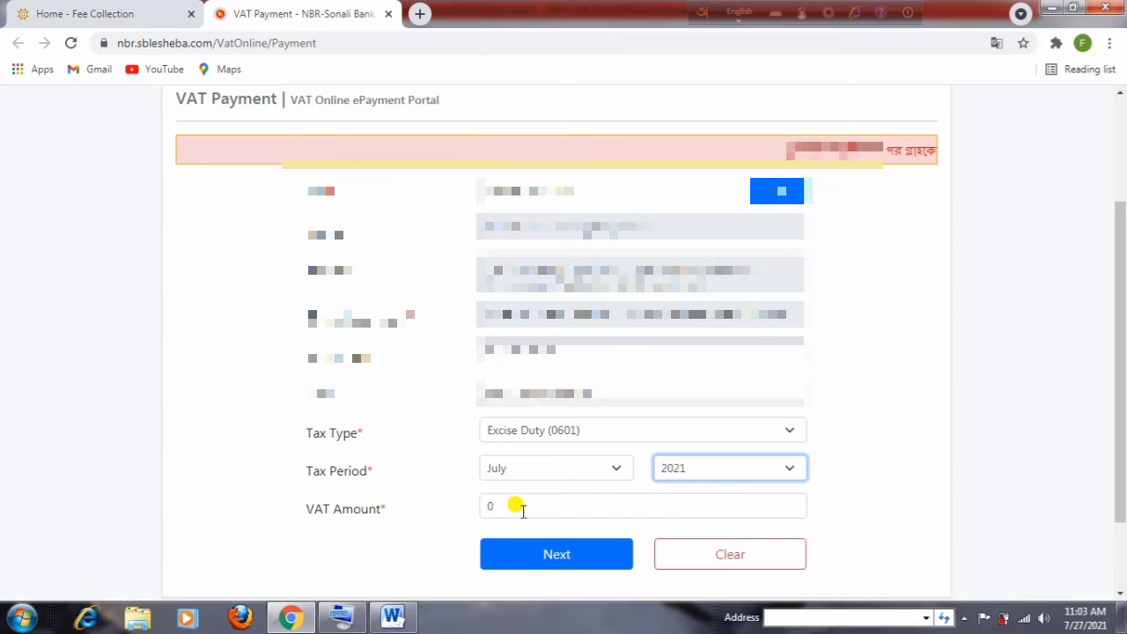
- Enter a VAT amount of 8765 and submit the payment form for review
drag(516, 505, 480, 510)
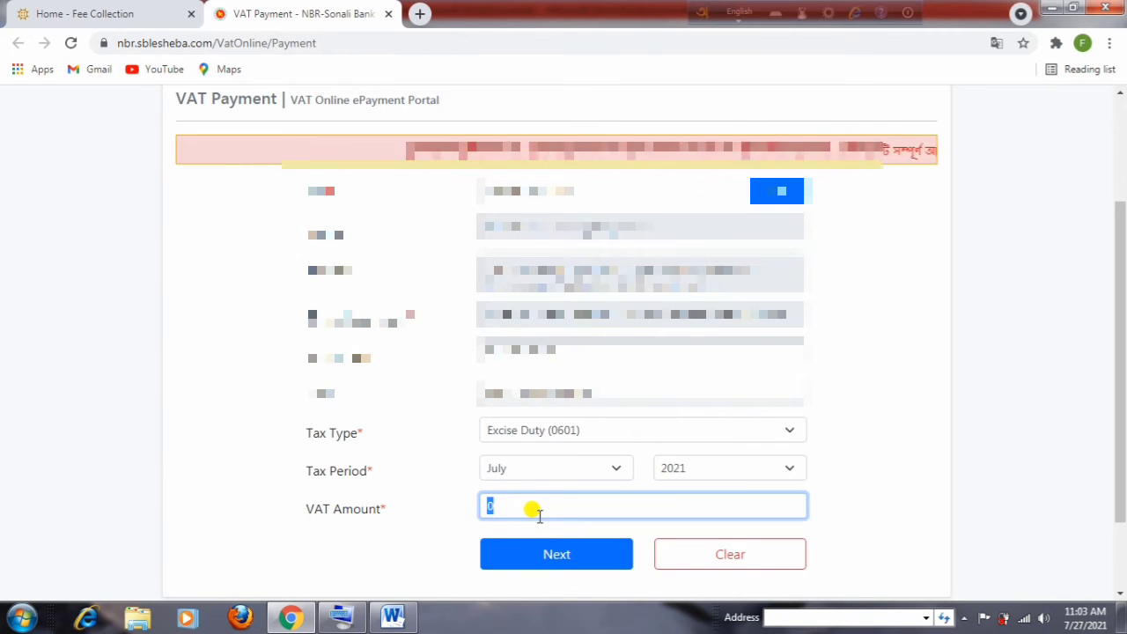
text(876)
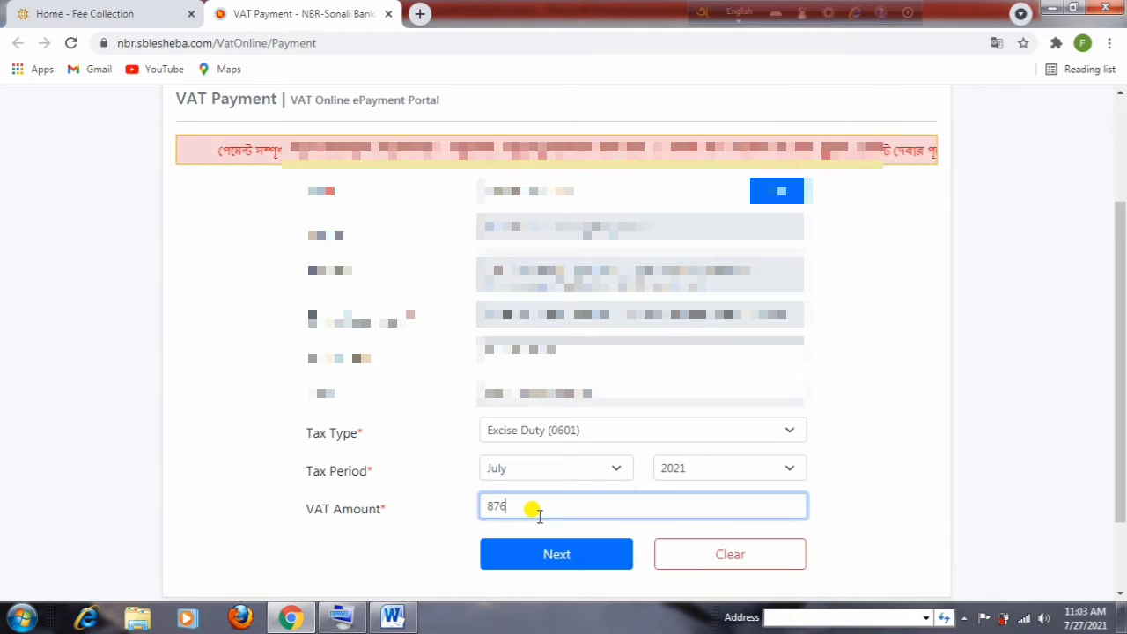
text(54)
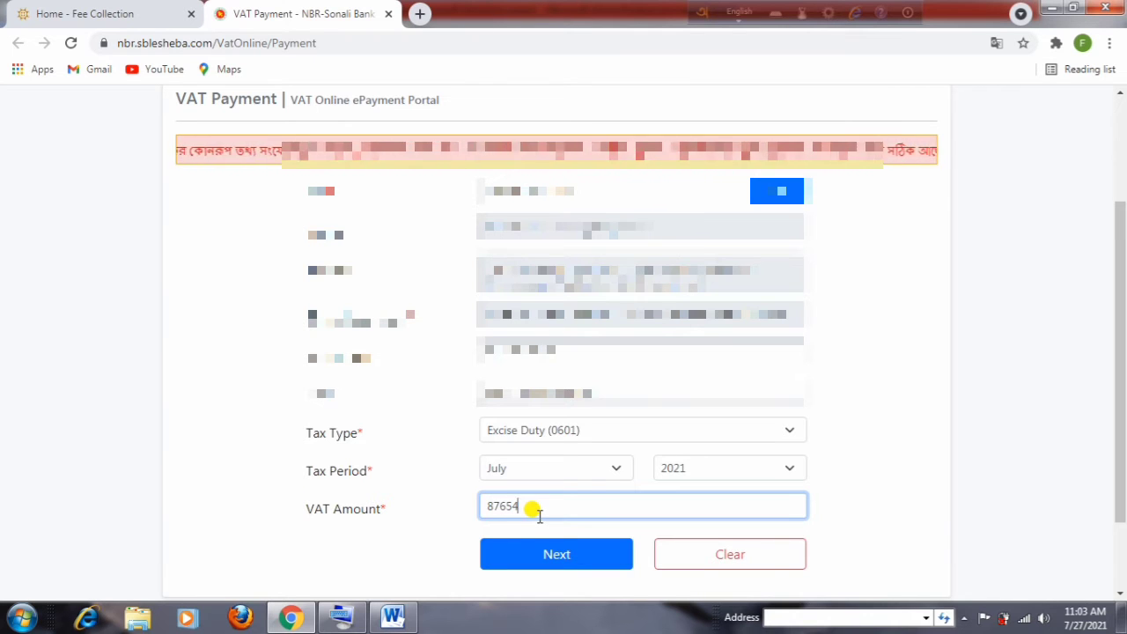
key(BackSpace)
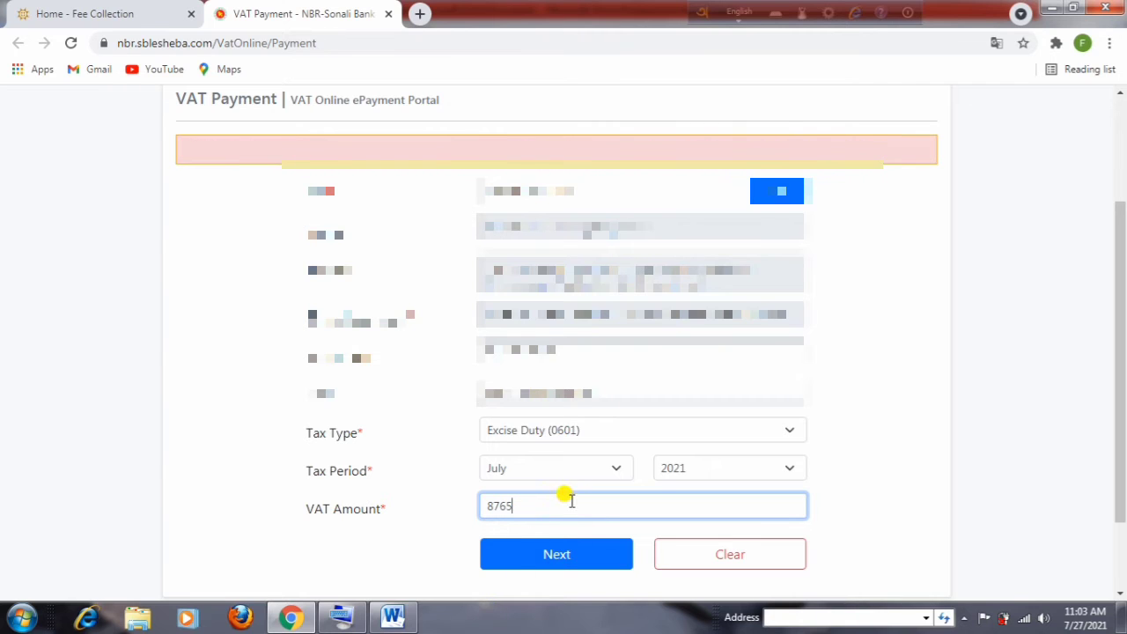
click(564, 557)
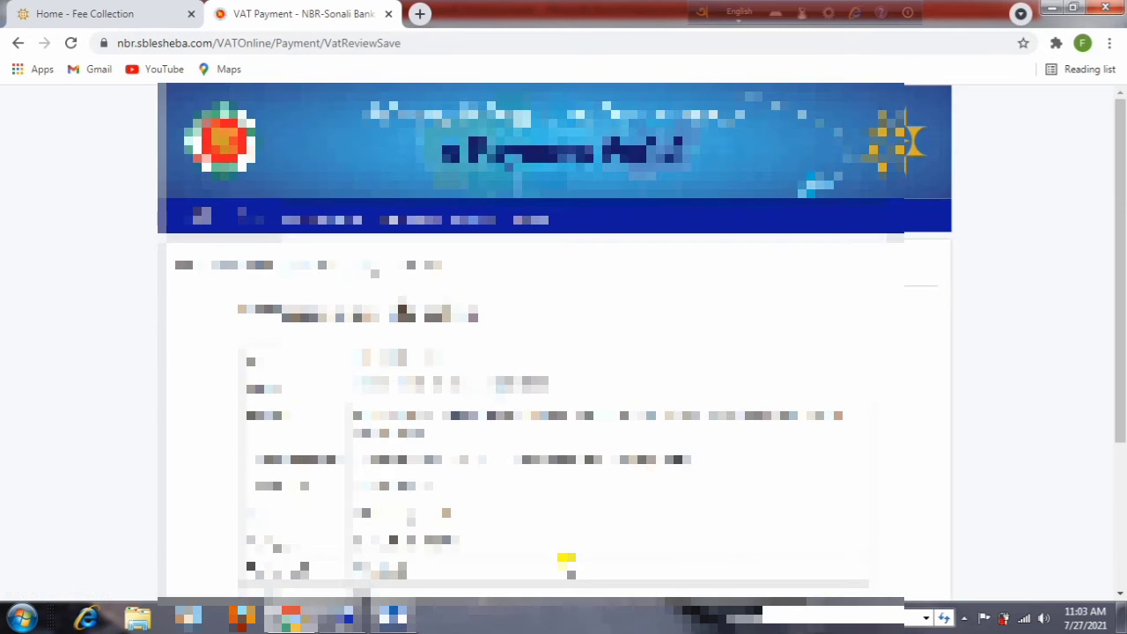
- Review the VAT payment details, proceed to payment and confirm paying the VAT
scroll(571, 549, down, 2)
scroll(576, 534, up, 1)
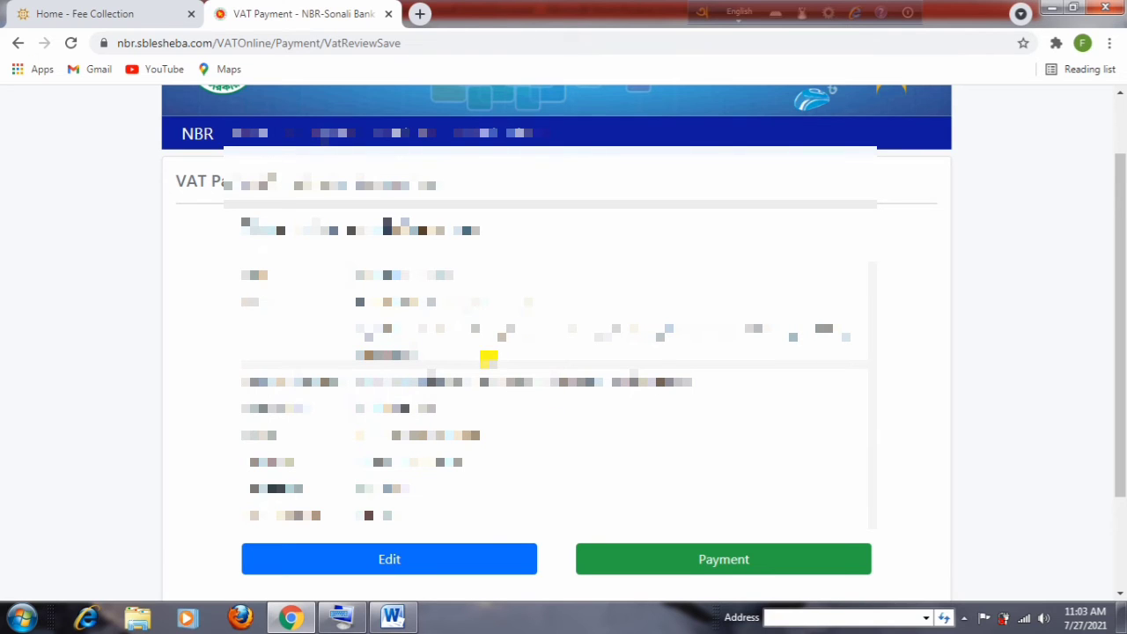
click(719, 560)
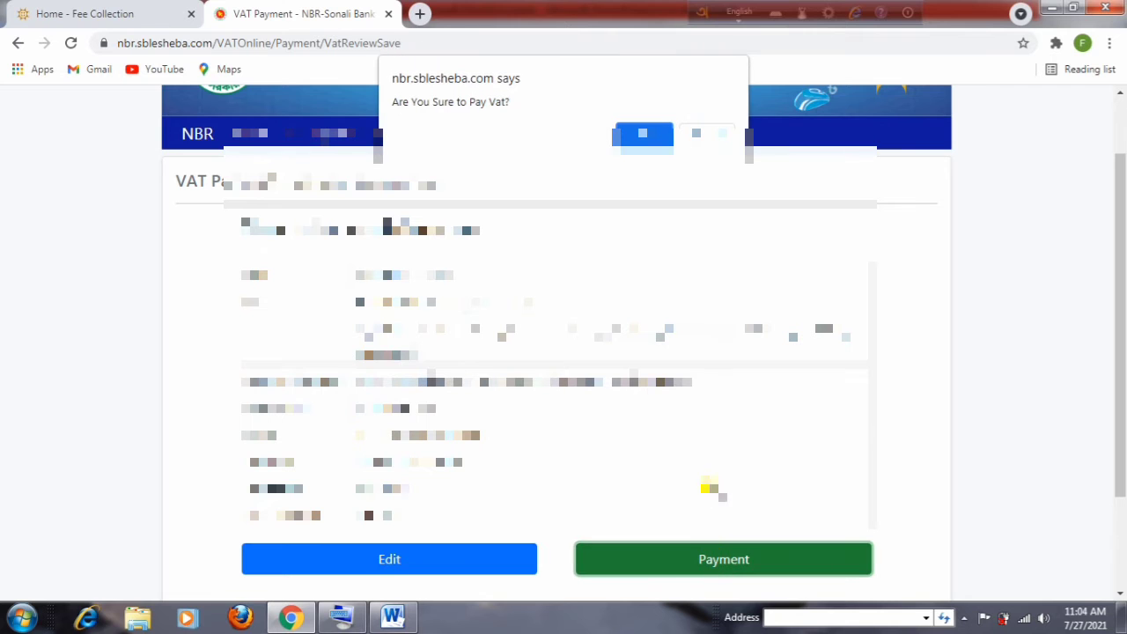
click(638, 146)
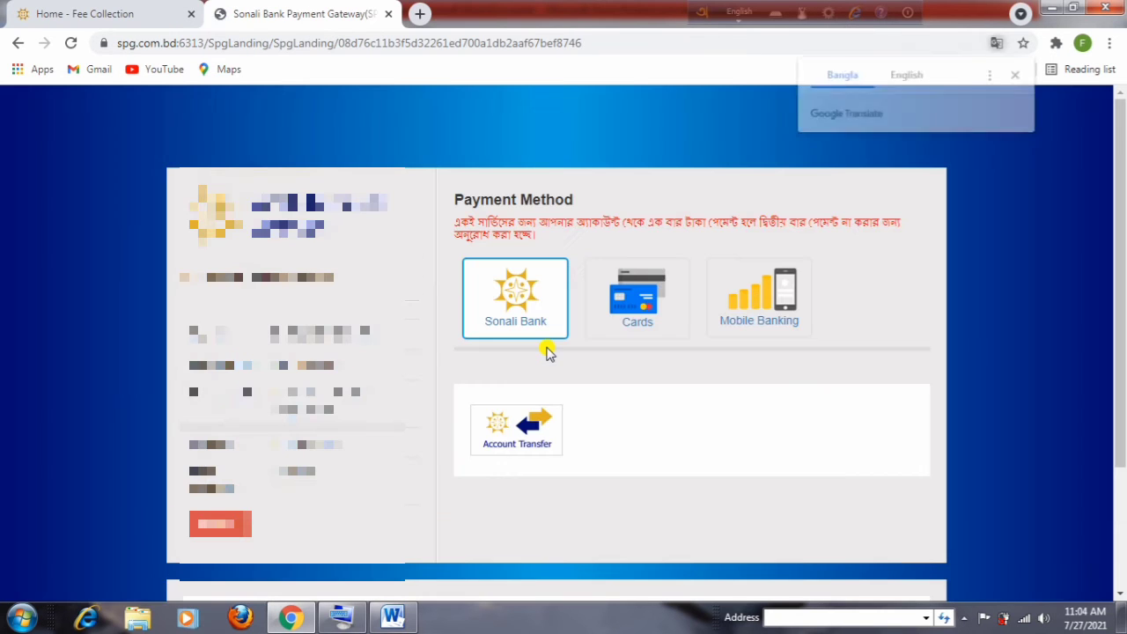
- Try card payment with VISA as the payment method in the payment gateway
scroll(465, 335, down, 1)
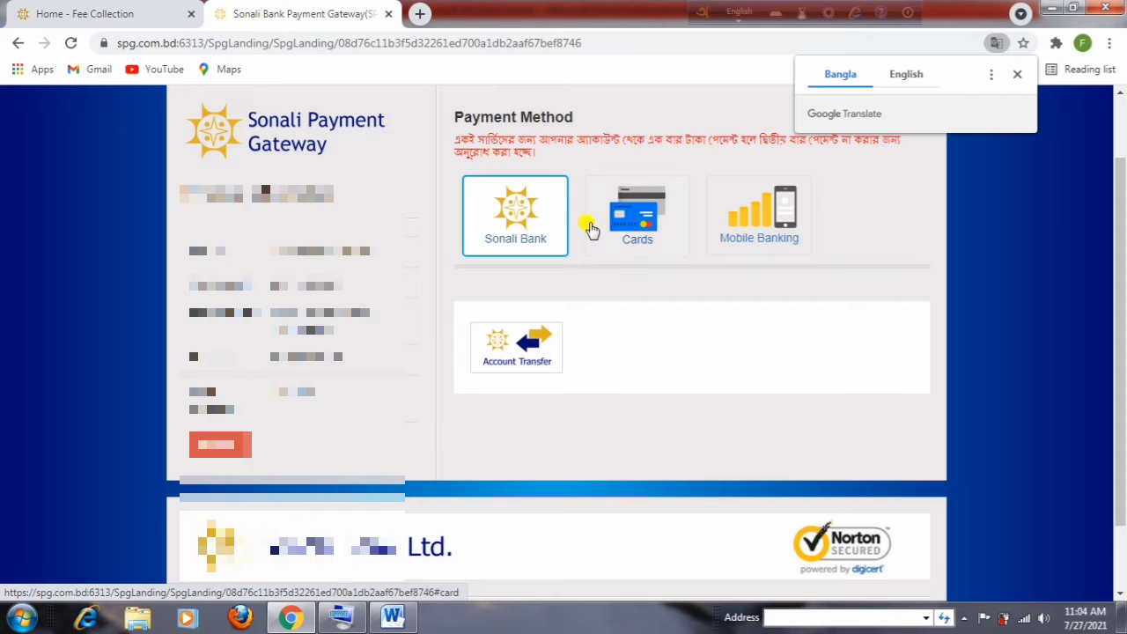
click(645, 221)
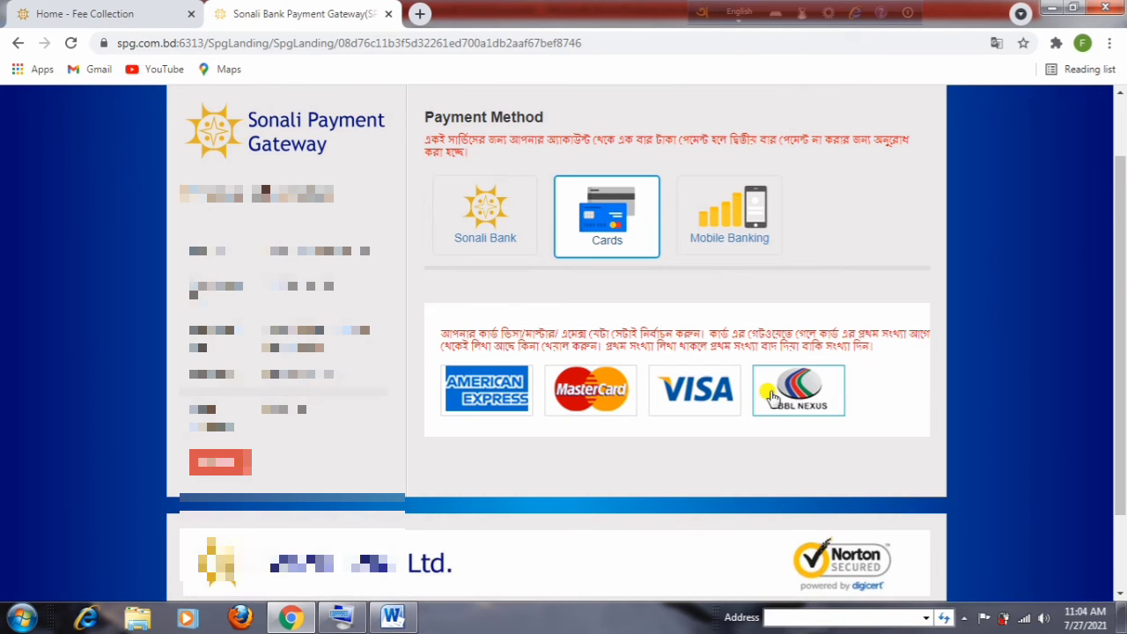
click(696, 400)
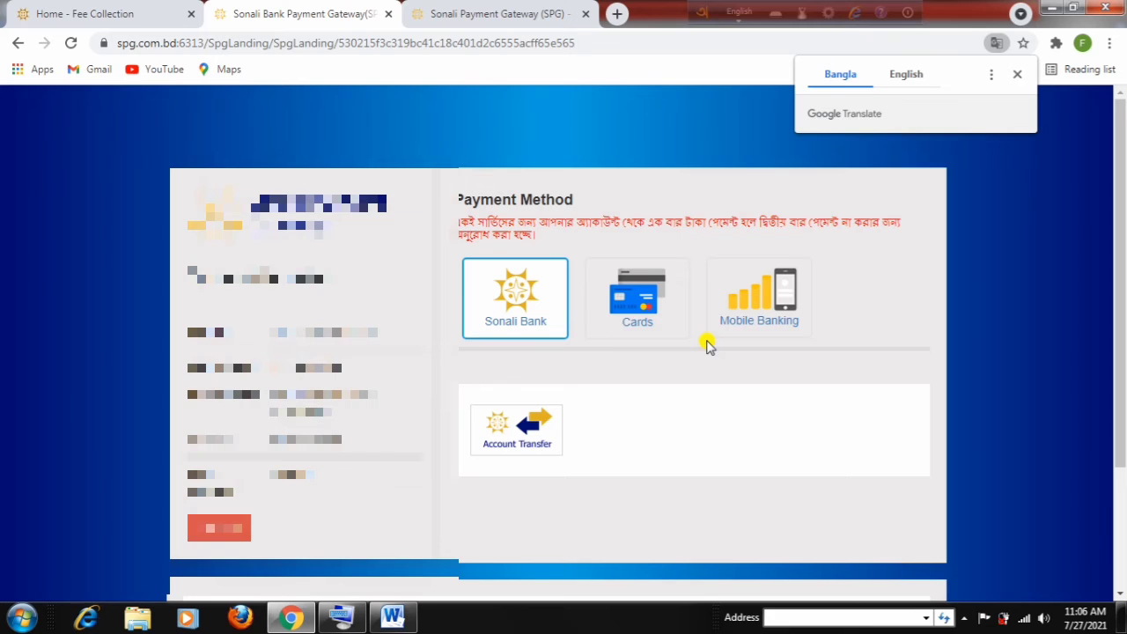
- Choose bKash under Mobile Banking, start the bKash payment and make the bKash account number ready for entry
click(768, 321)
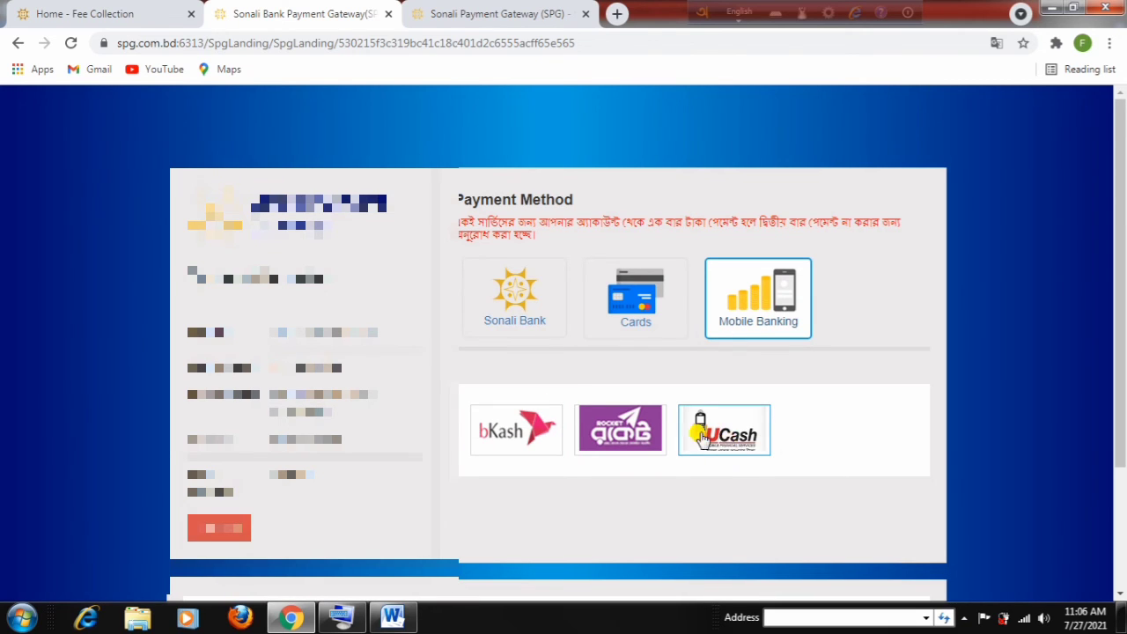
click(524, 438)
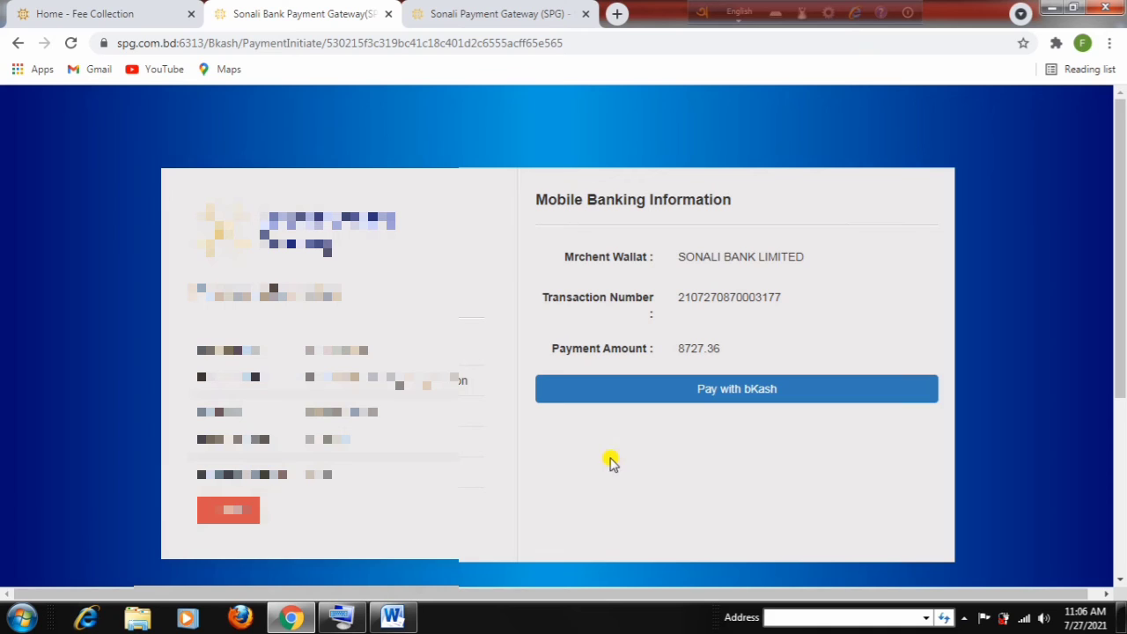
click(738, 399)
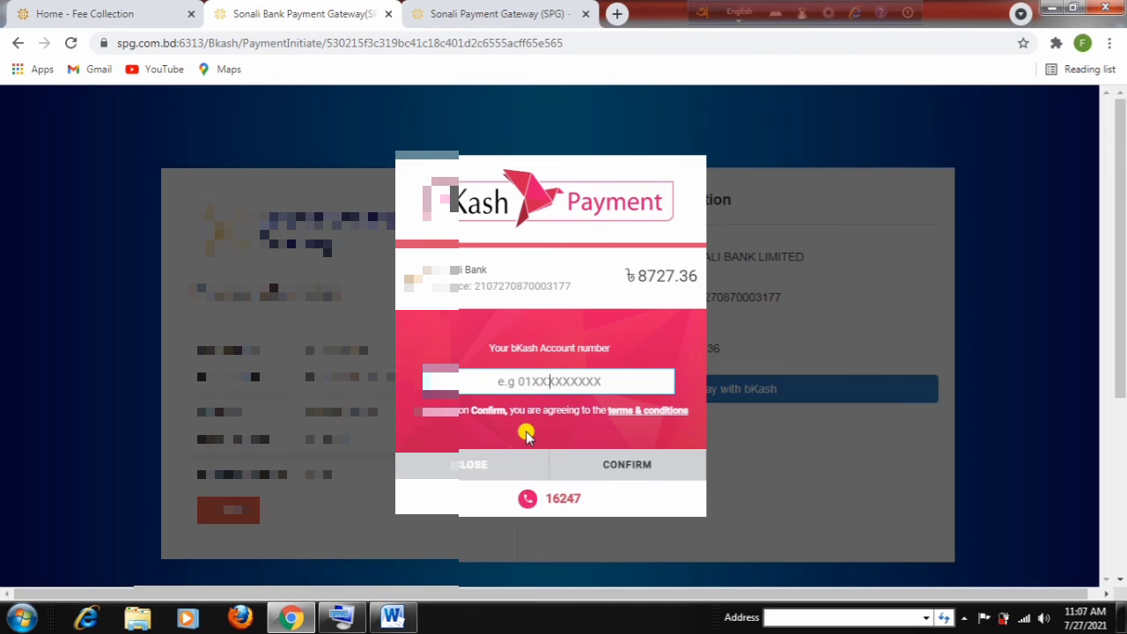
click(516, 375)
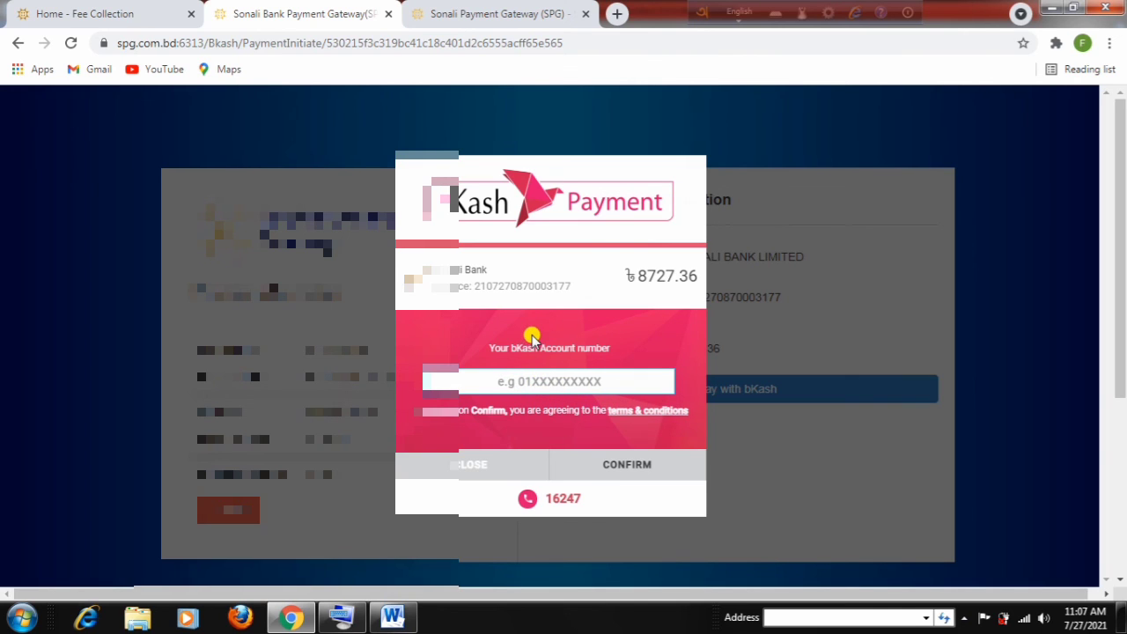